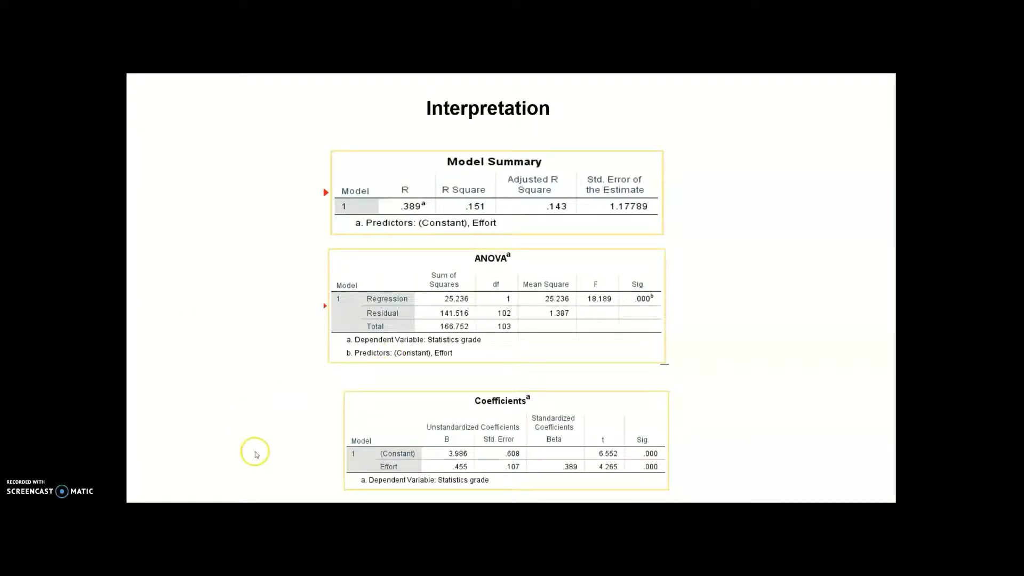
Step: End the slide show and return to the SPSS data file, dismissing the Value Labels dialog
key("Escape")
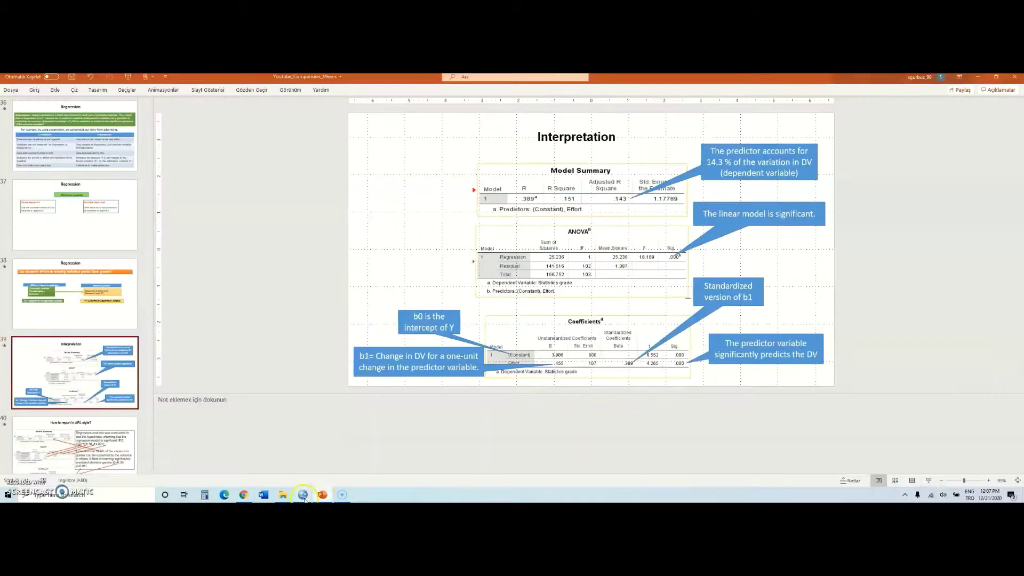
mouse_move(303, 497)
left_click(311, 478)
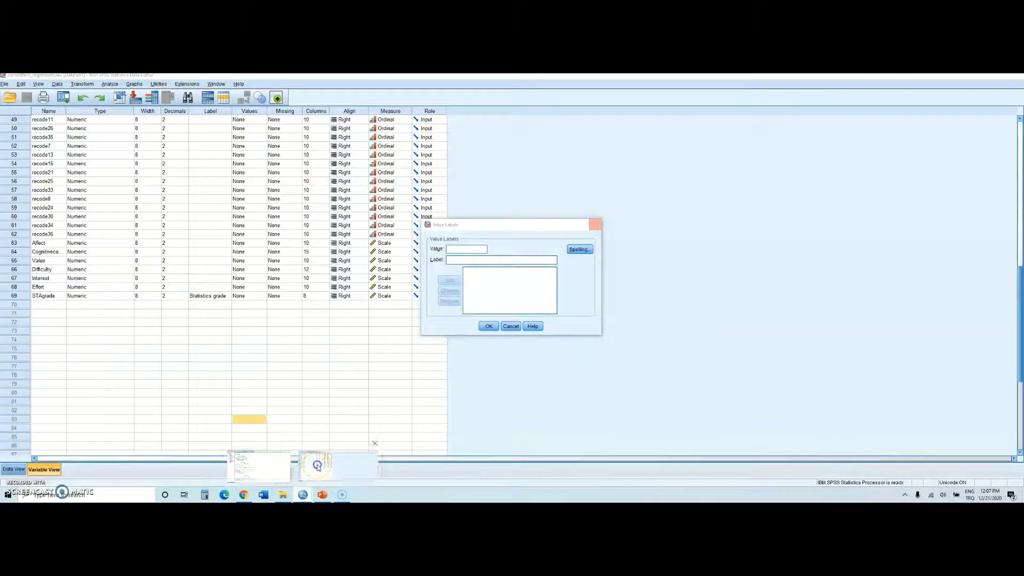
key("Escape")
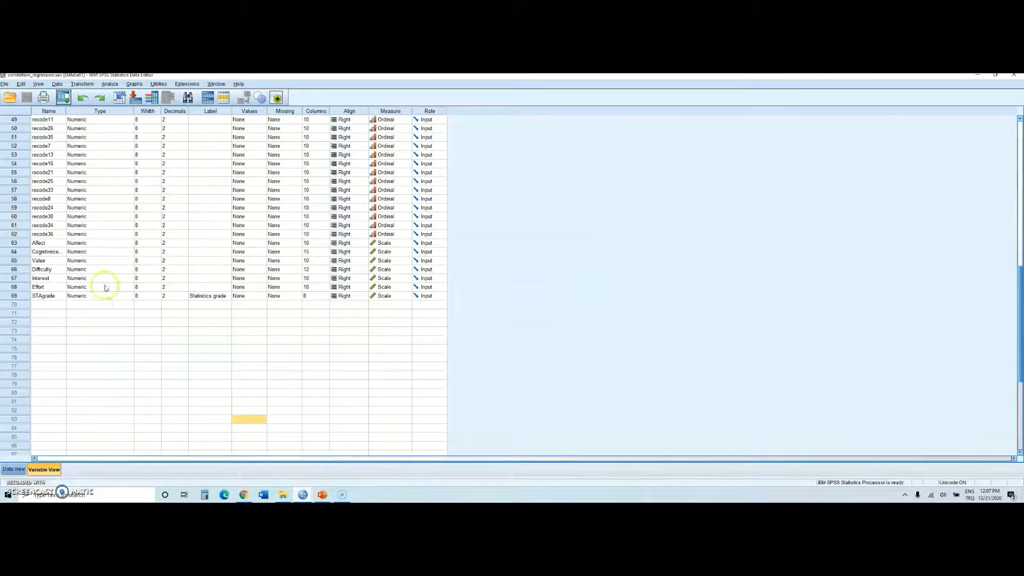
Step: Highlight the Effort and STAgrade (Statistics grade) variables in Variable View
left_click_drag(20, 290, 16, 294)
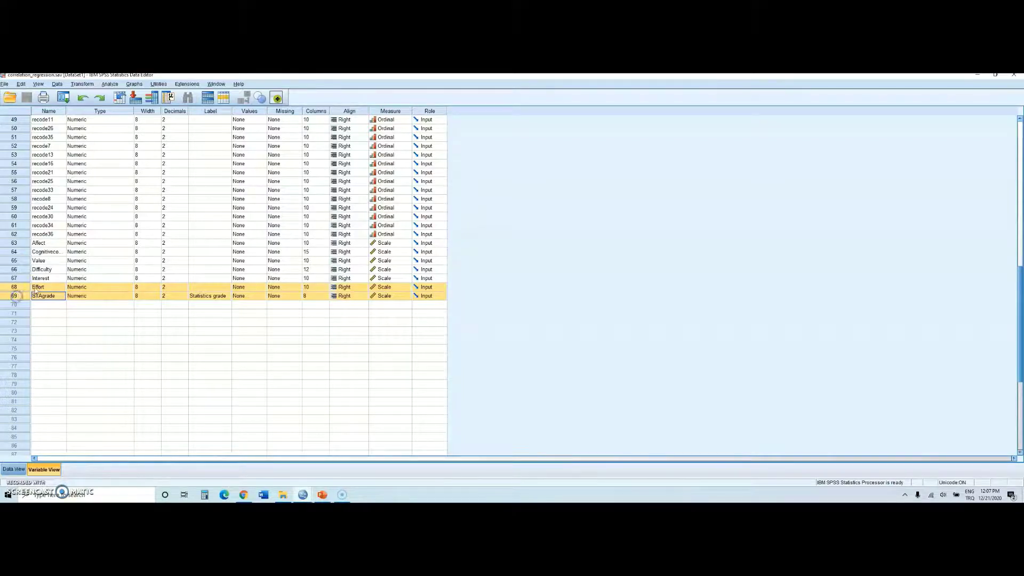
left_click(39, 287)
left_click(40, 296)
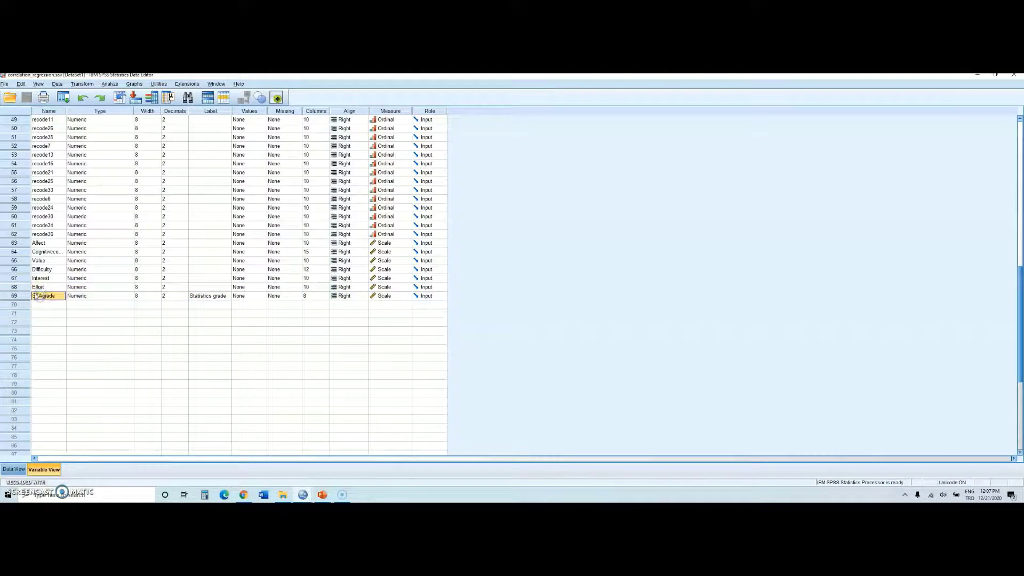
left_click(44, 304)
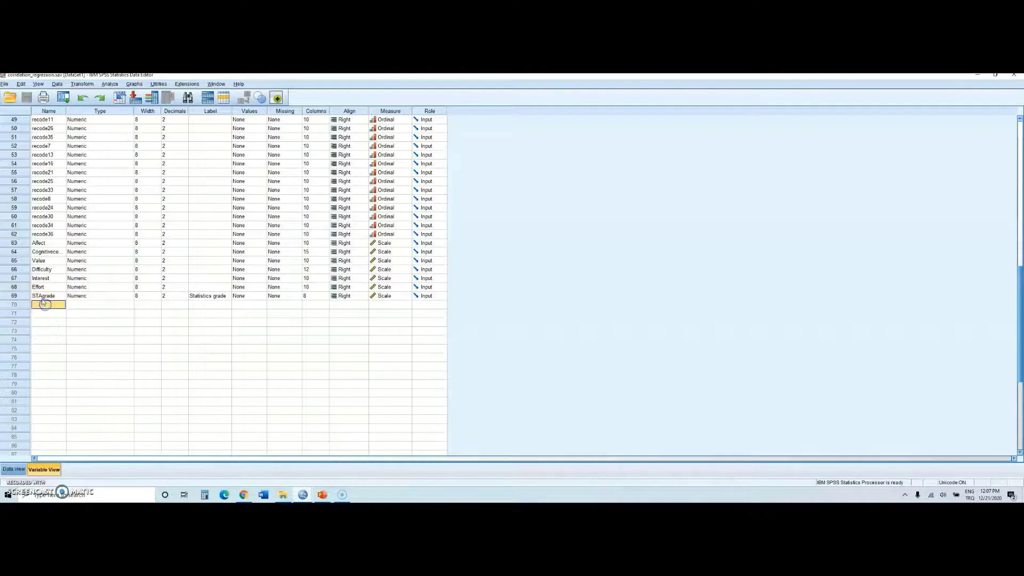
left_click(42, 297)
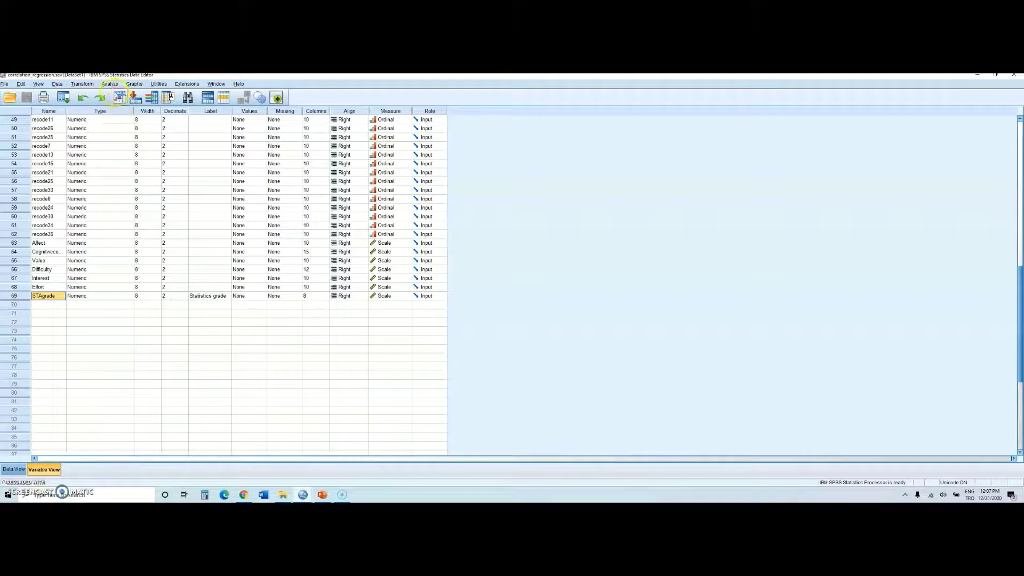
Step: Open the Linear Regression dialog from Analyze > Regression
left_click(112, 86)
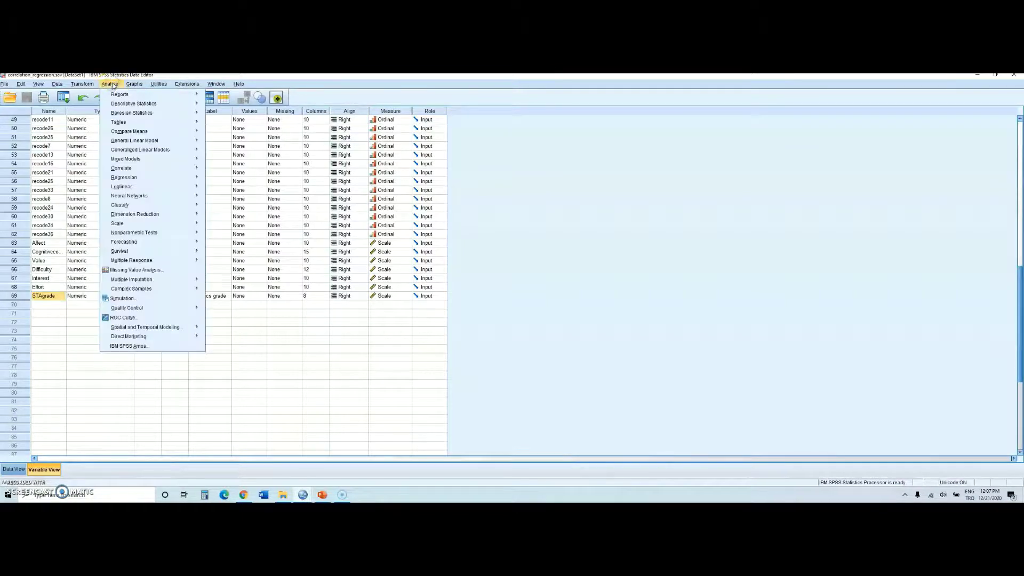
mouse_move(156, 177)
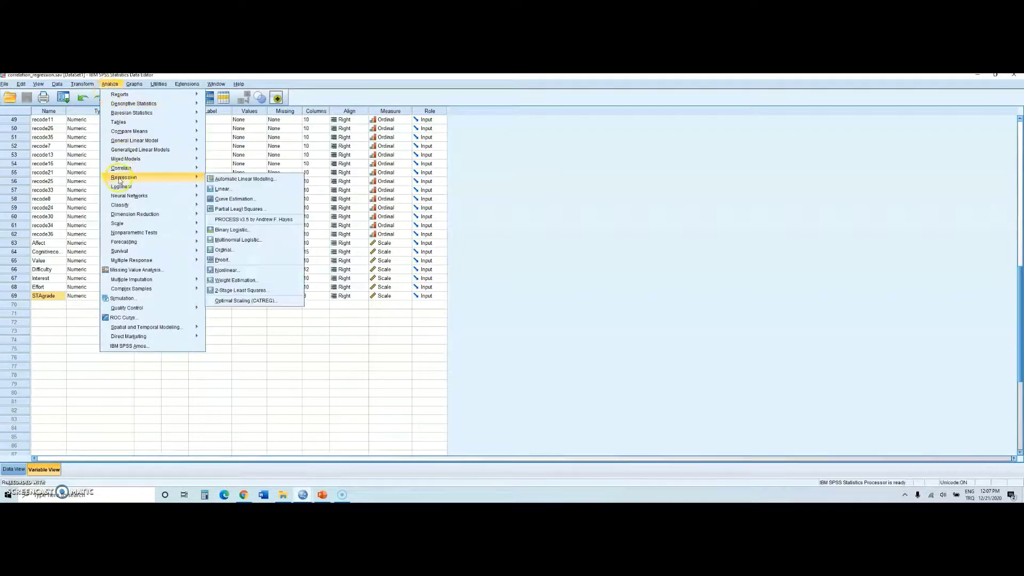
left_click(222, 190)
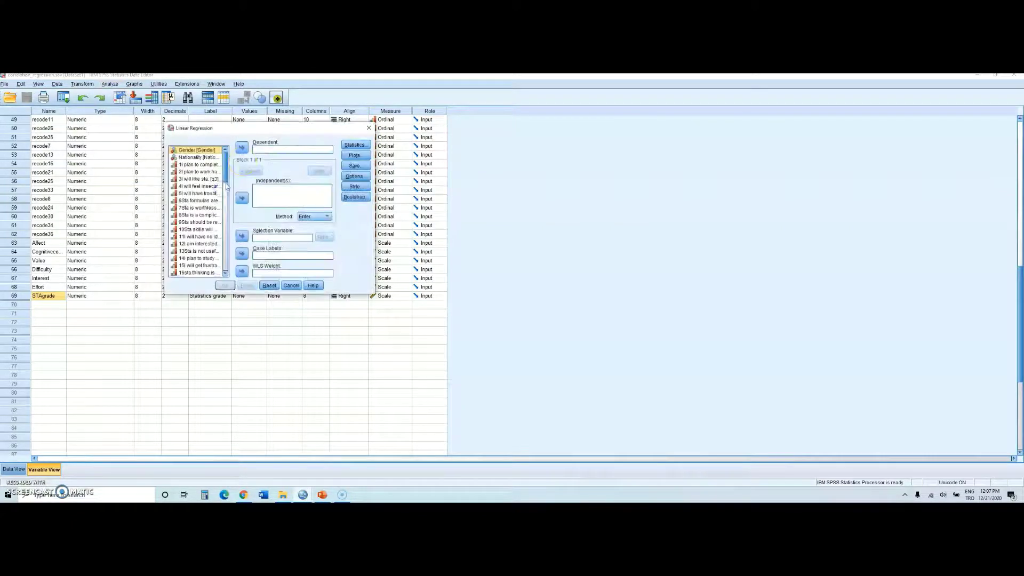
left_click_drag(251, 130, 214, 138)
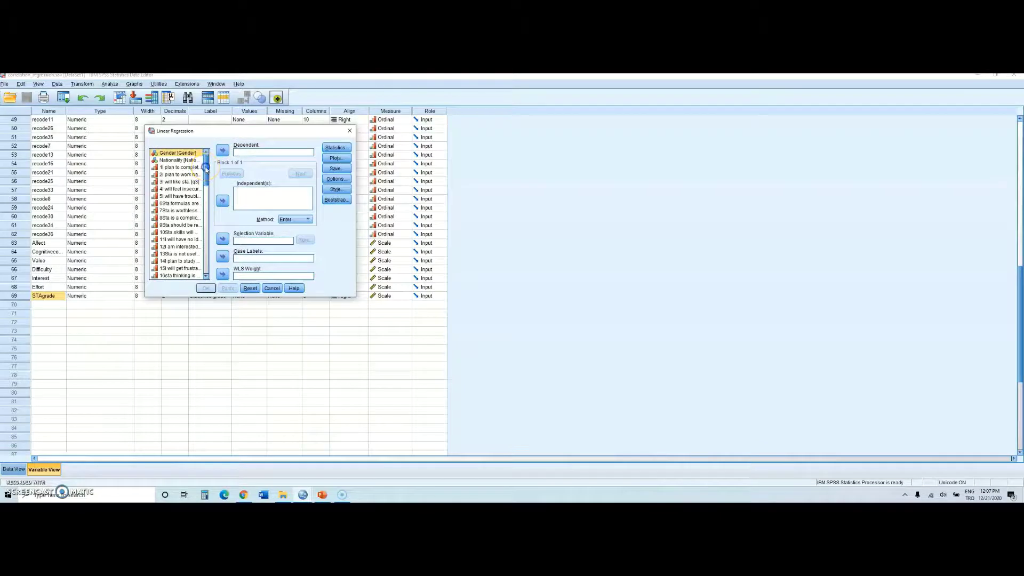
scroll(200, 224, "down", 10)
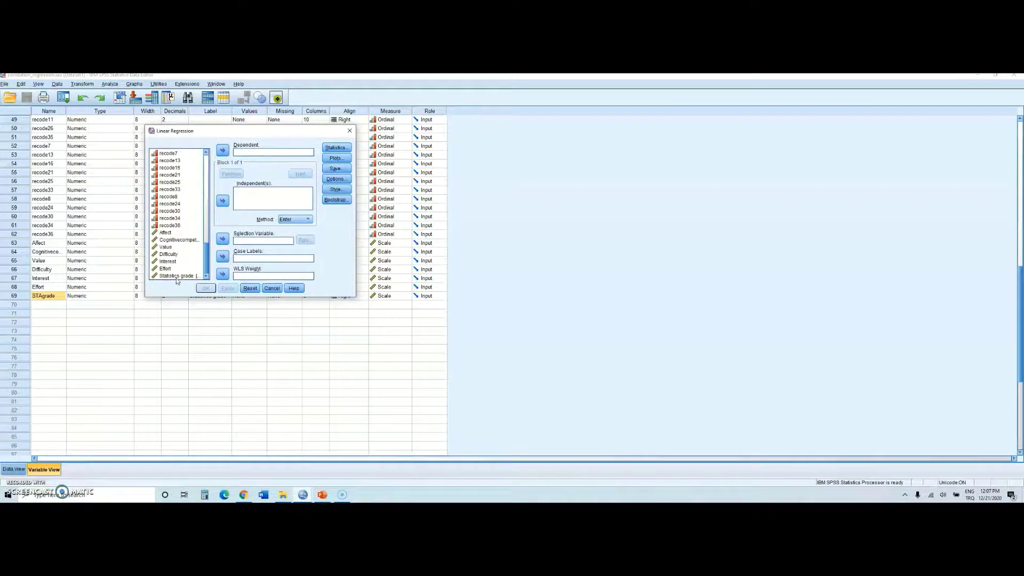
Step: Assign Statistics grade as the dependent variable and Effort as the independent variable
left_click(176, 277)
left_click(223, 151)
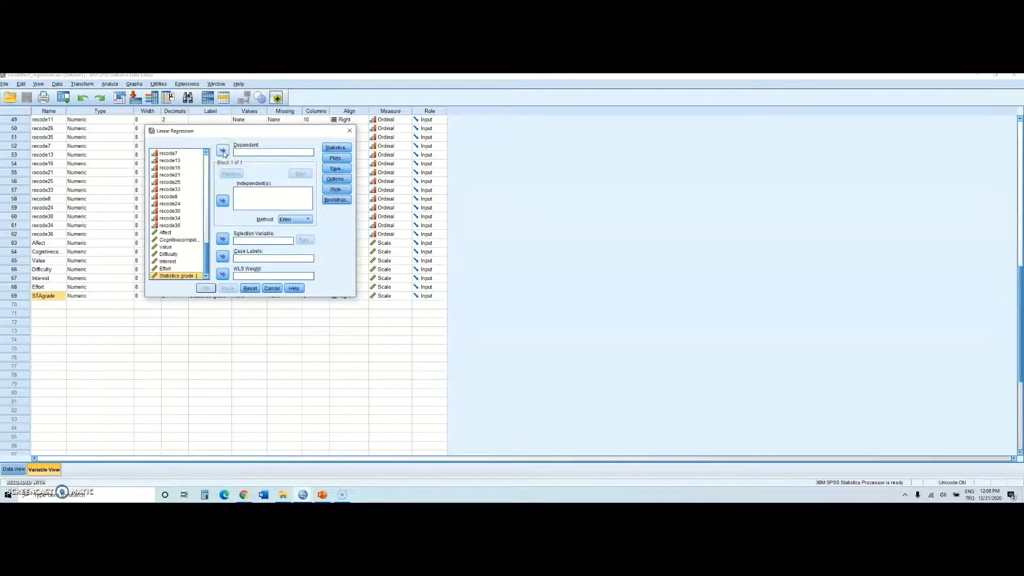
left_click(223, 151)
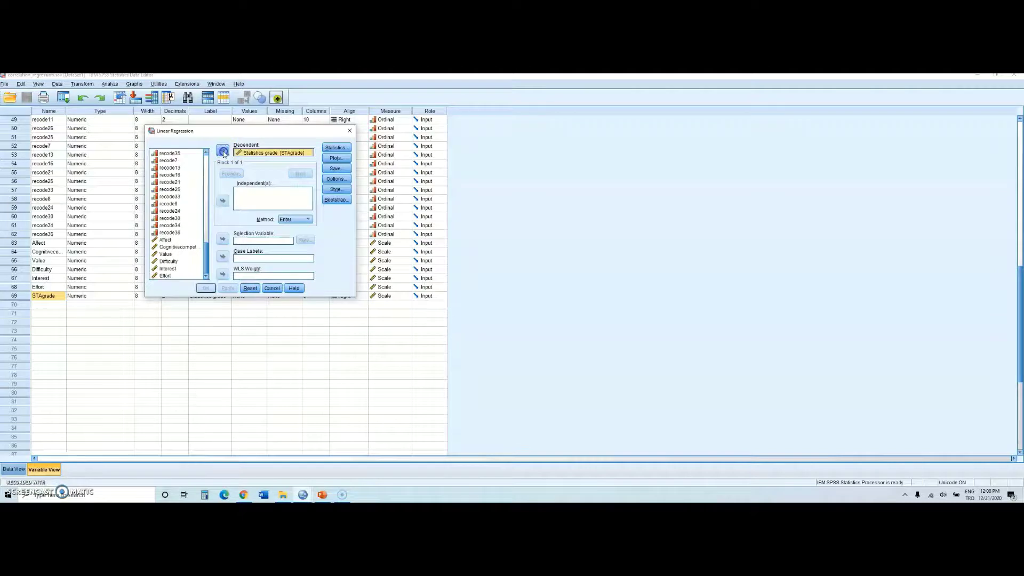
left_click(163, 276)
left_click(221, 201)
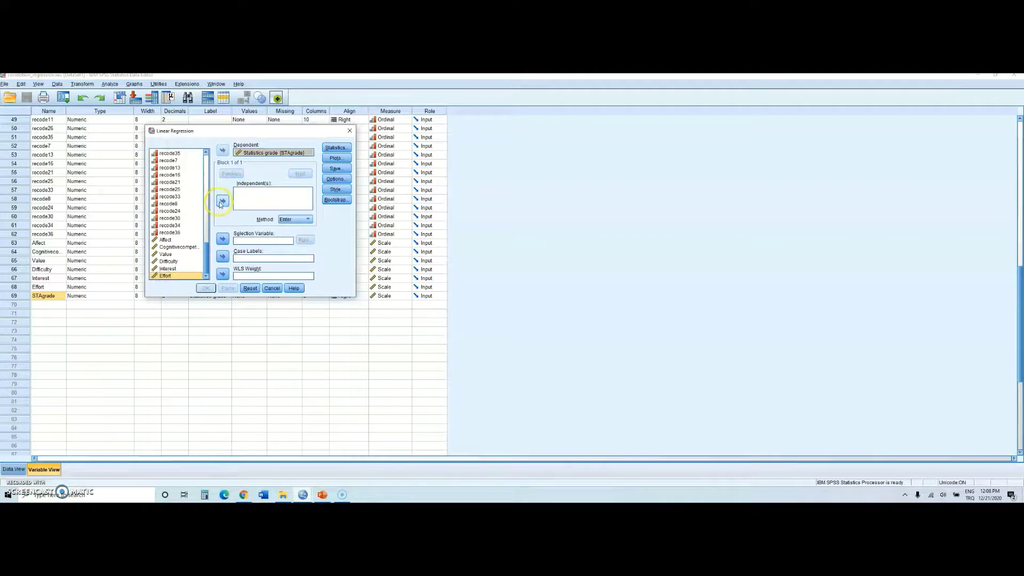
left_click(223, 201)
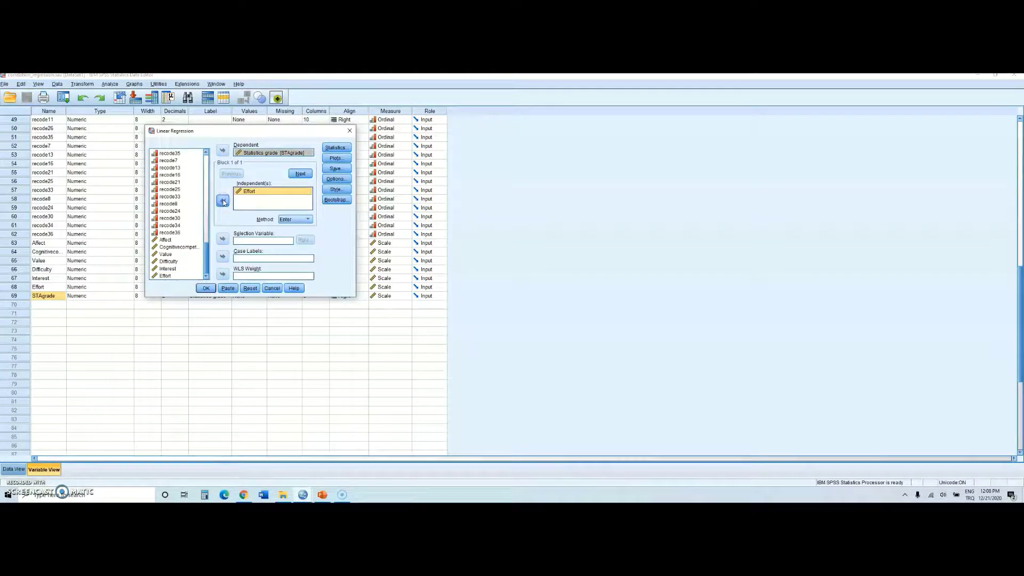
left_click(337, 149)
left_click_drag(275, 143, 425, 164)
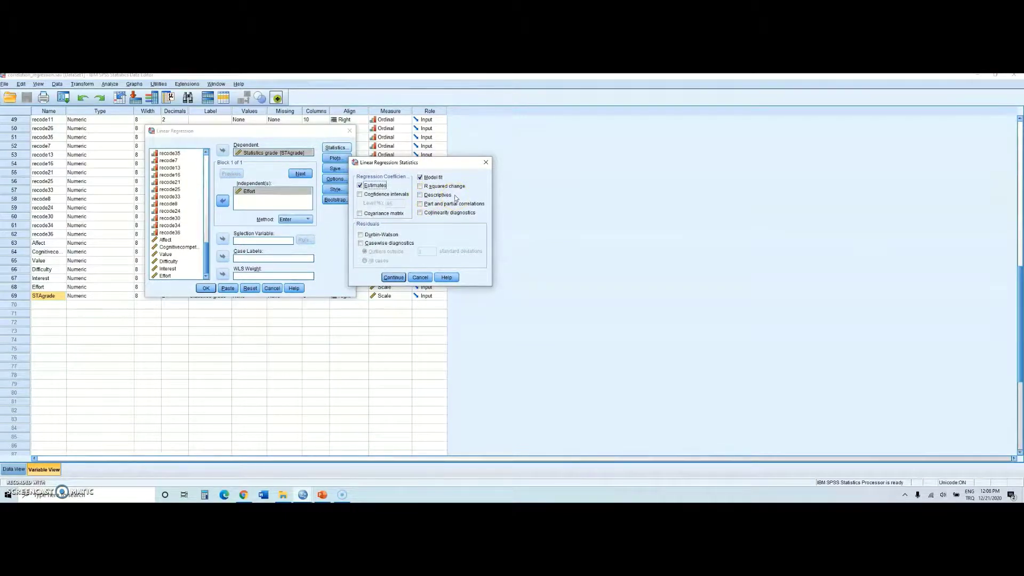
left_click_drag(437, 163, 423, 176)
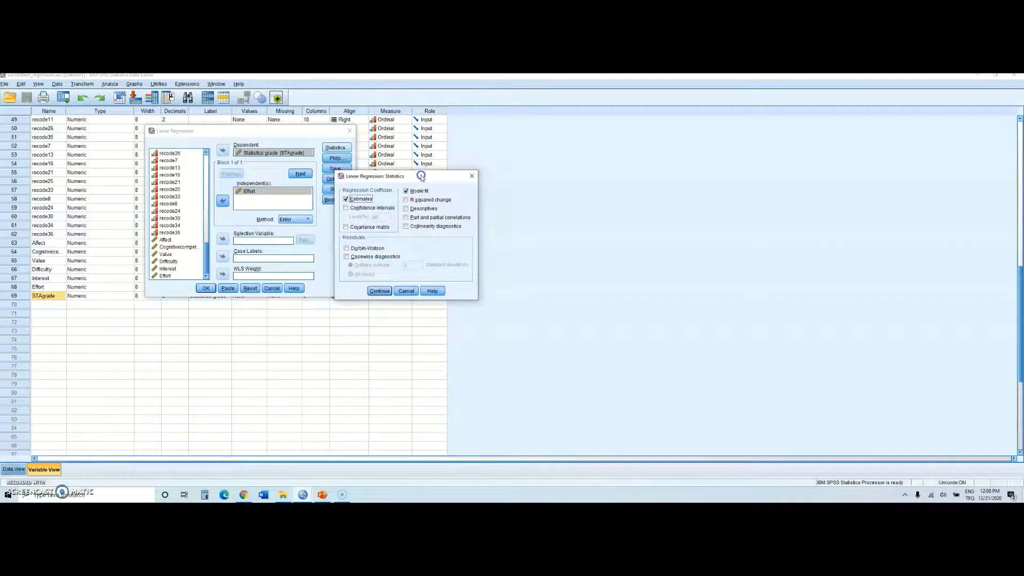
left_click(472, 178)
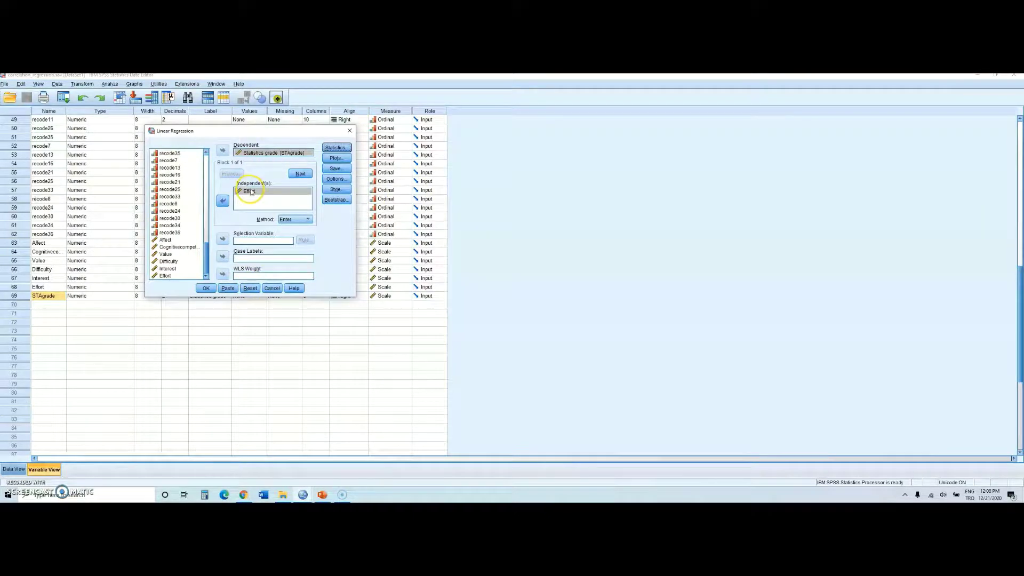
Step: Run the regression and review the Model Summary (R Square .151) and ANOVA (F 18.109) tables
left_click(206, 288)
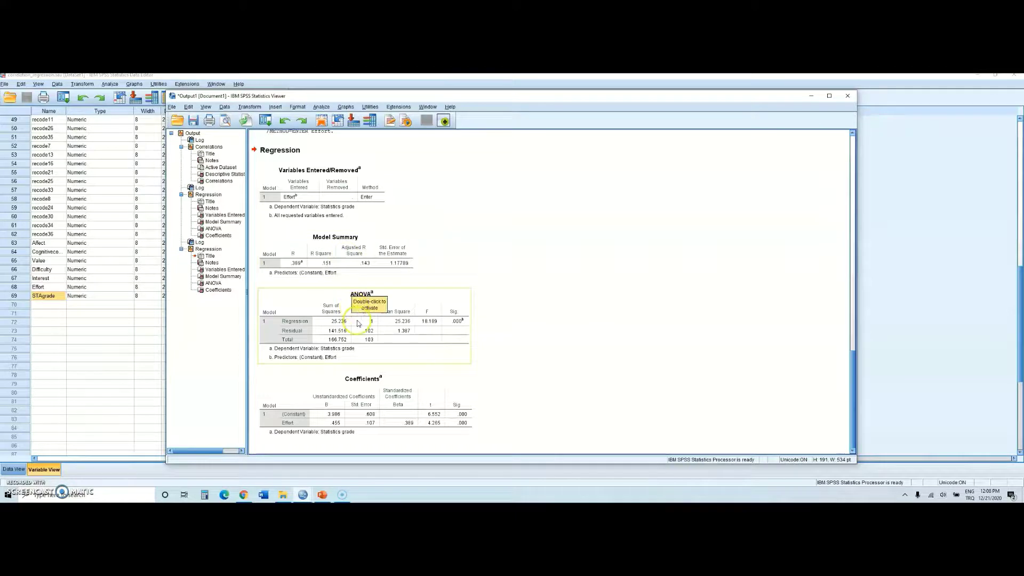
left_click(429, 328)
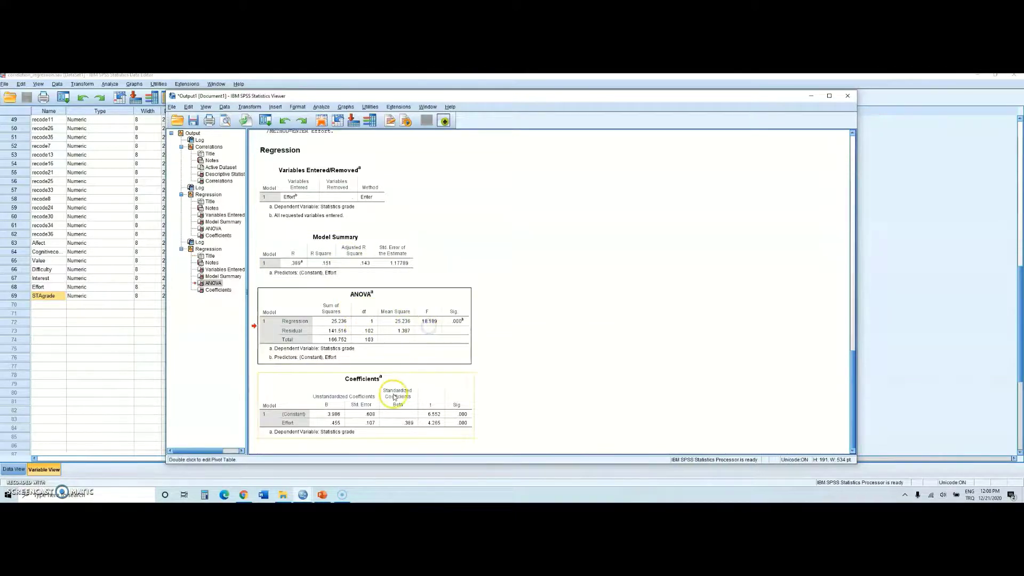
left_click(372, 245)
left_click_drag(577, 101, 528, 87)
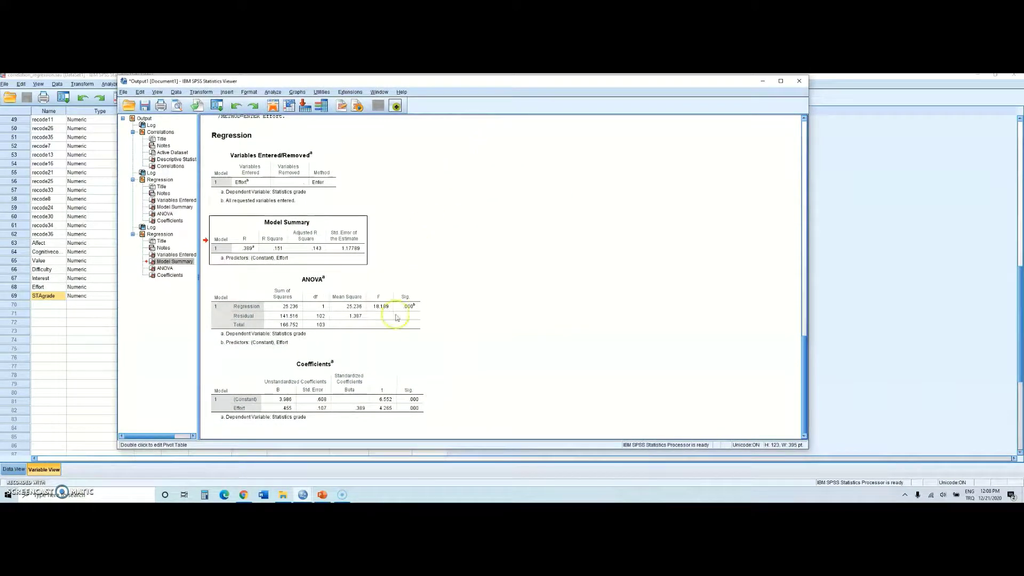
left_click(322, 494)
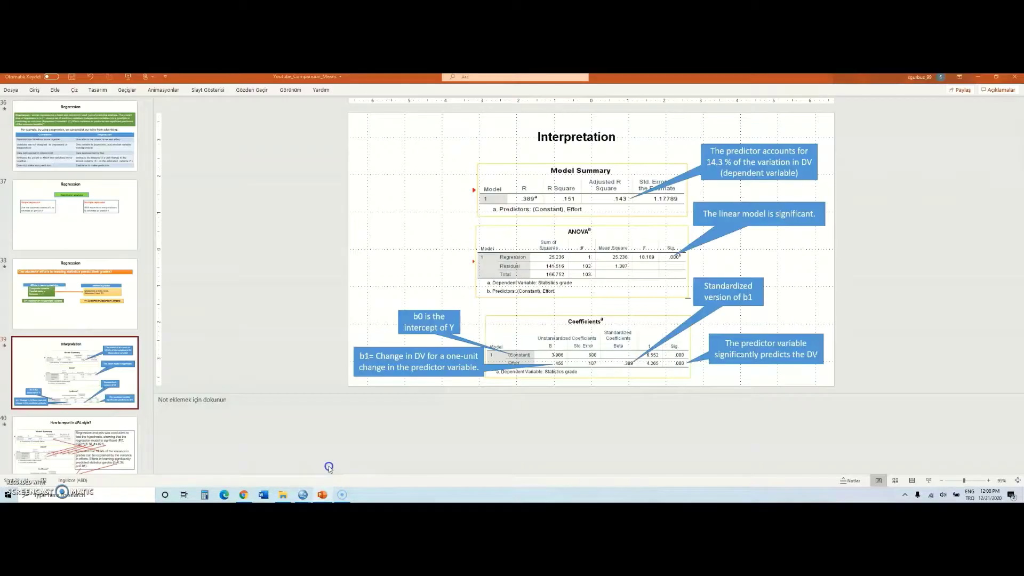
Step: Present the Interpretation slide, revealing the model-significance and 14.3% variation-explained callouts
left_click(931, 481)
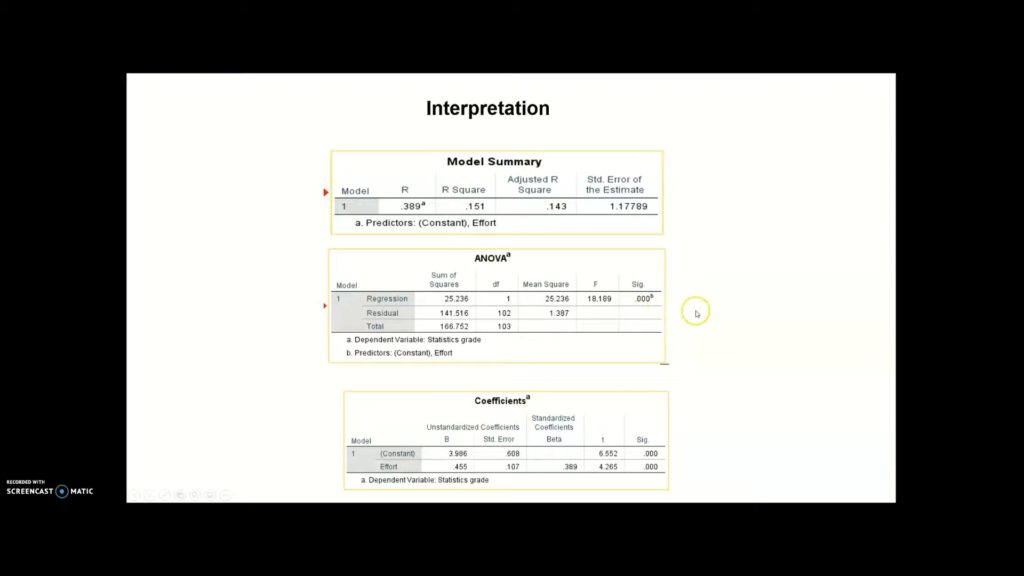
left_click(660, 307)
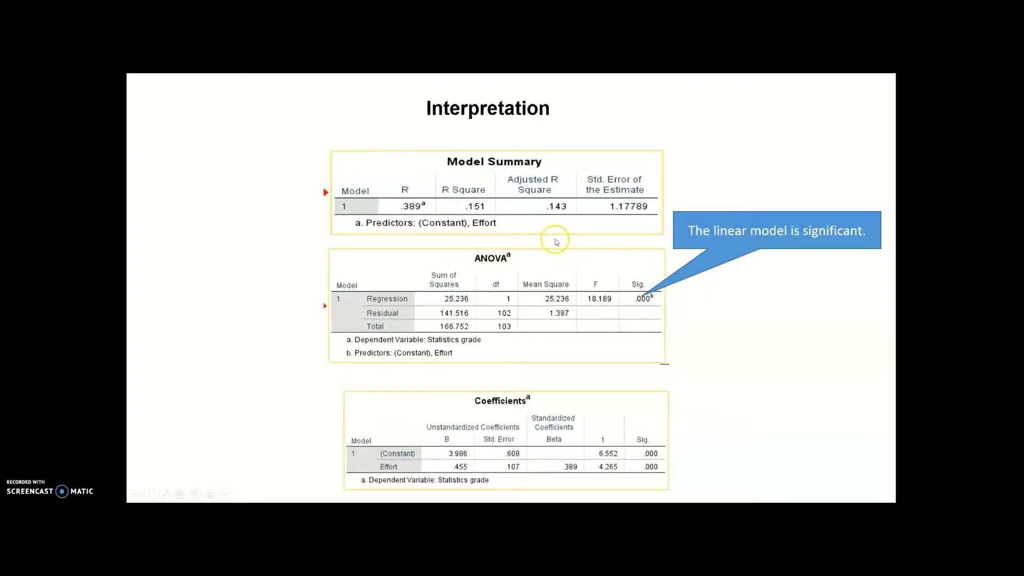
left_click(501, 199)
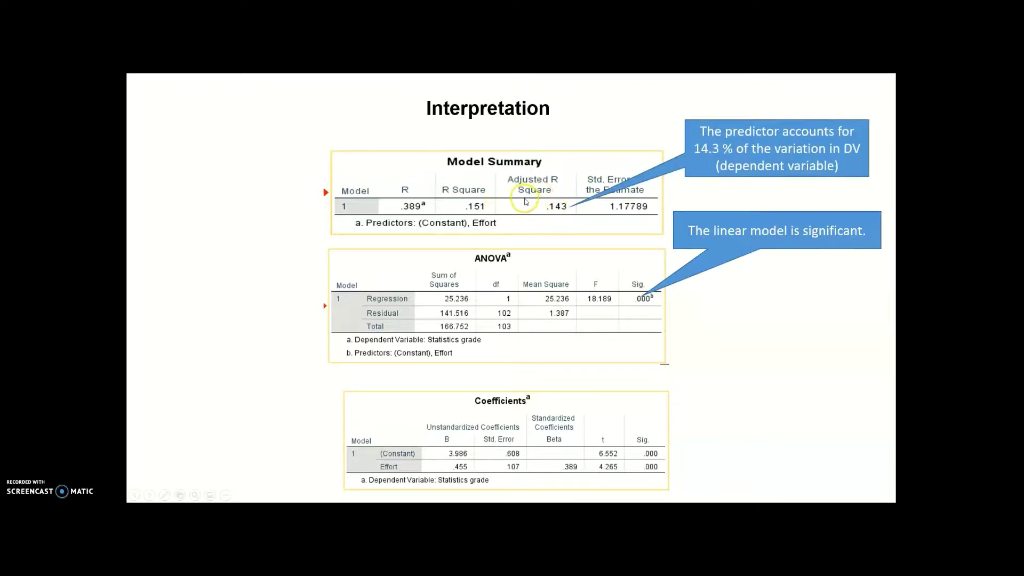